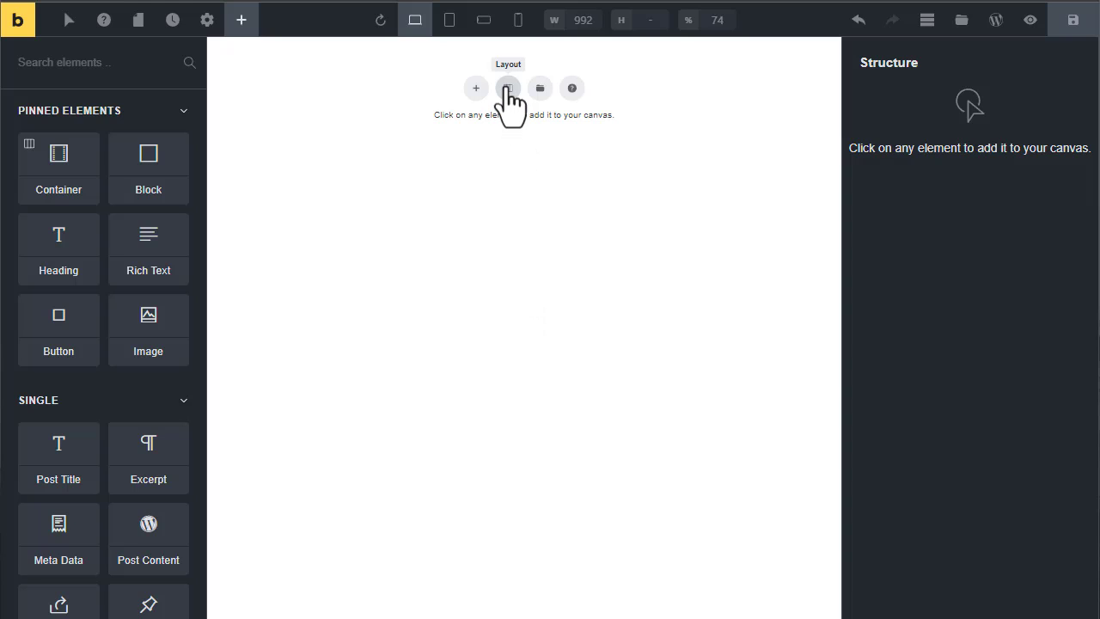
# Insert a layout of two equal columns on the empty canvas and wrap its container in a section
pyautogui.click(508, 88)
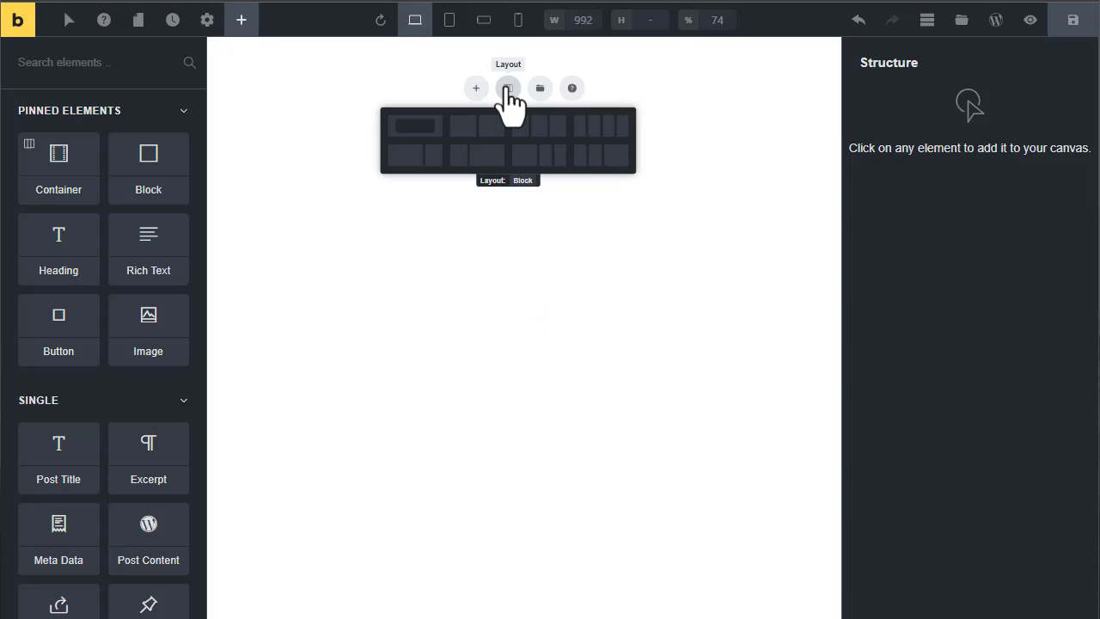
pyautogui.click(478, 137)
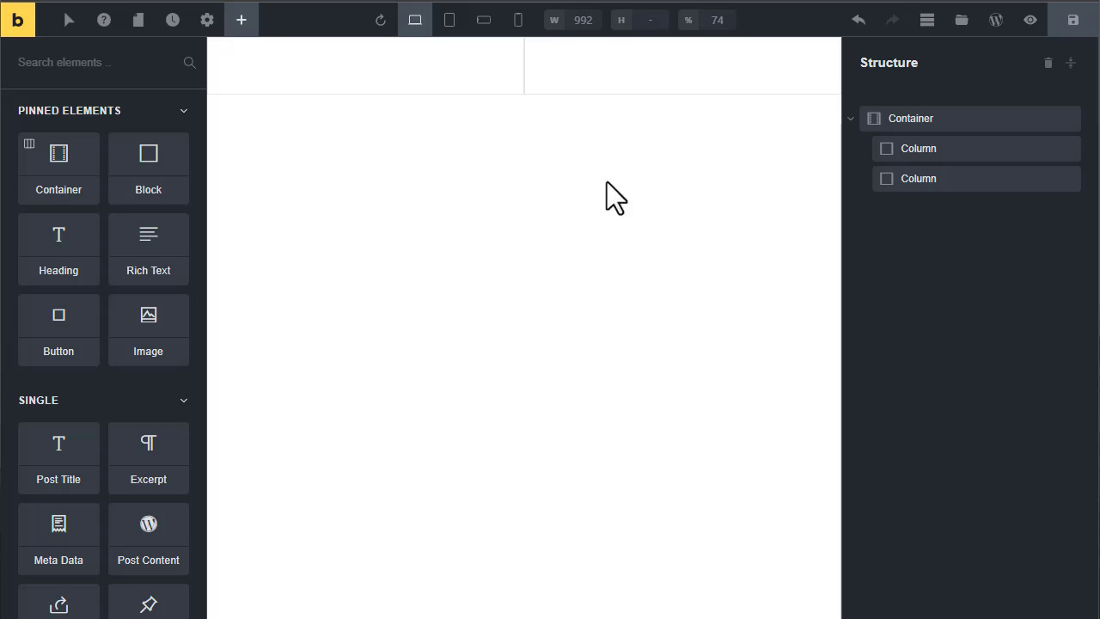
pyautogui.rightClick(939, 119)
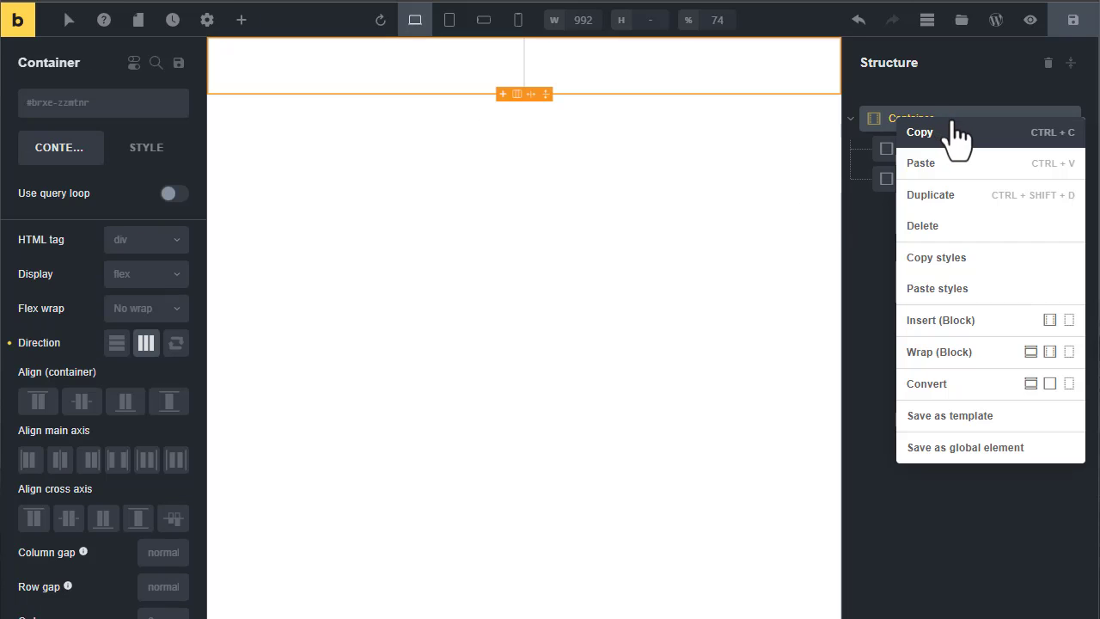
pyautogui.click(1030, 351)
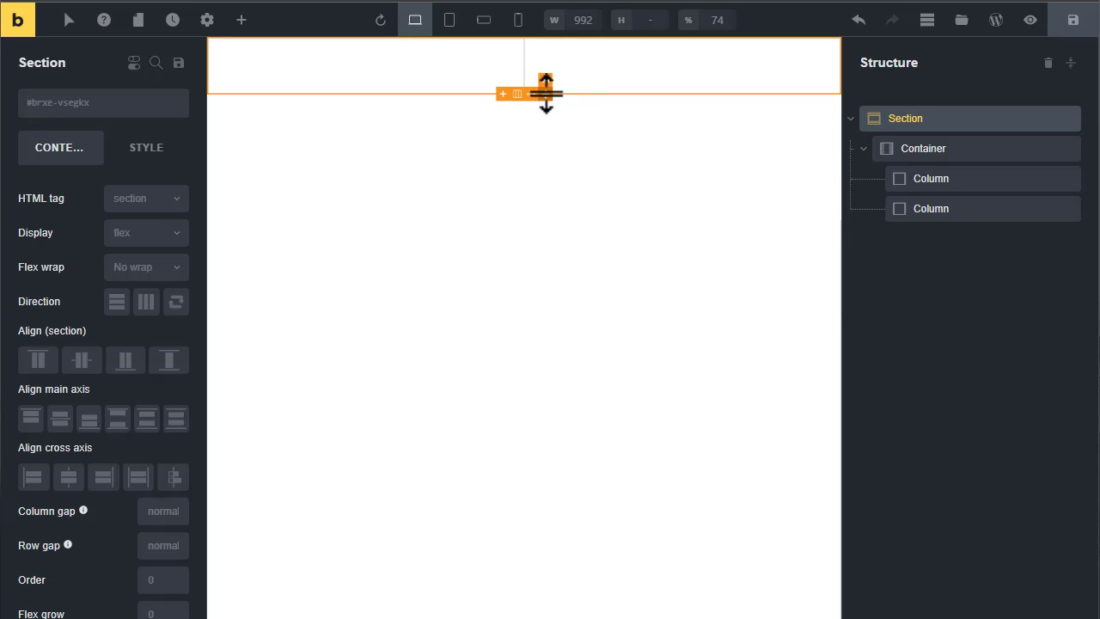
# Stretch the section down to fill the canvas height and centre its content on the main and cross axes
pyautogui.moveTo(545, 86); pyautogui.dragTo(531, 610)
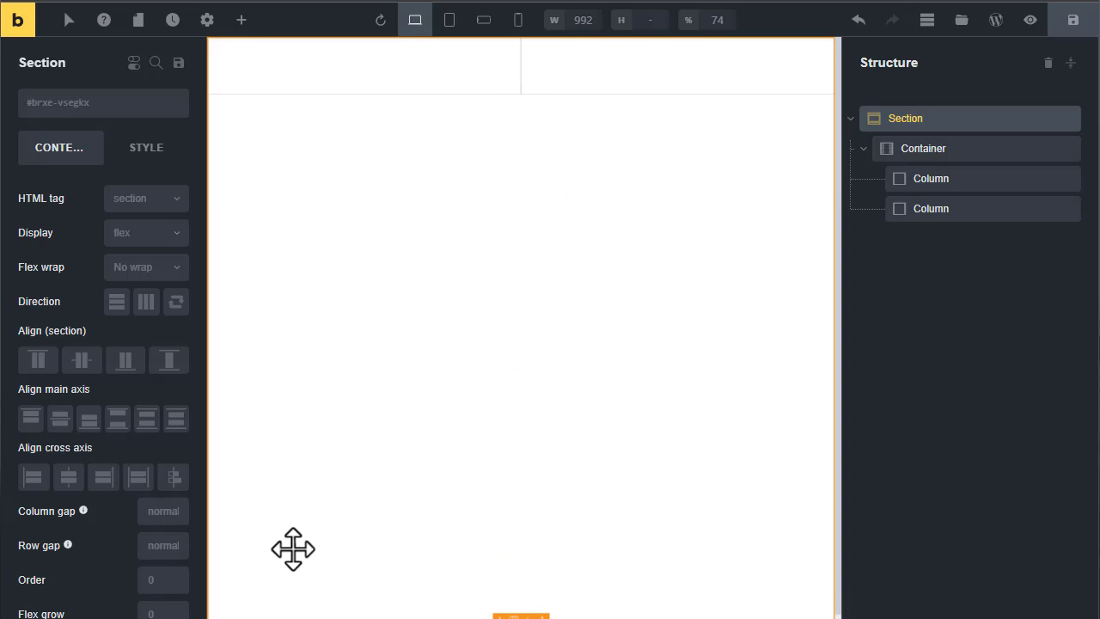
pyautogui.click(60, 419)
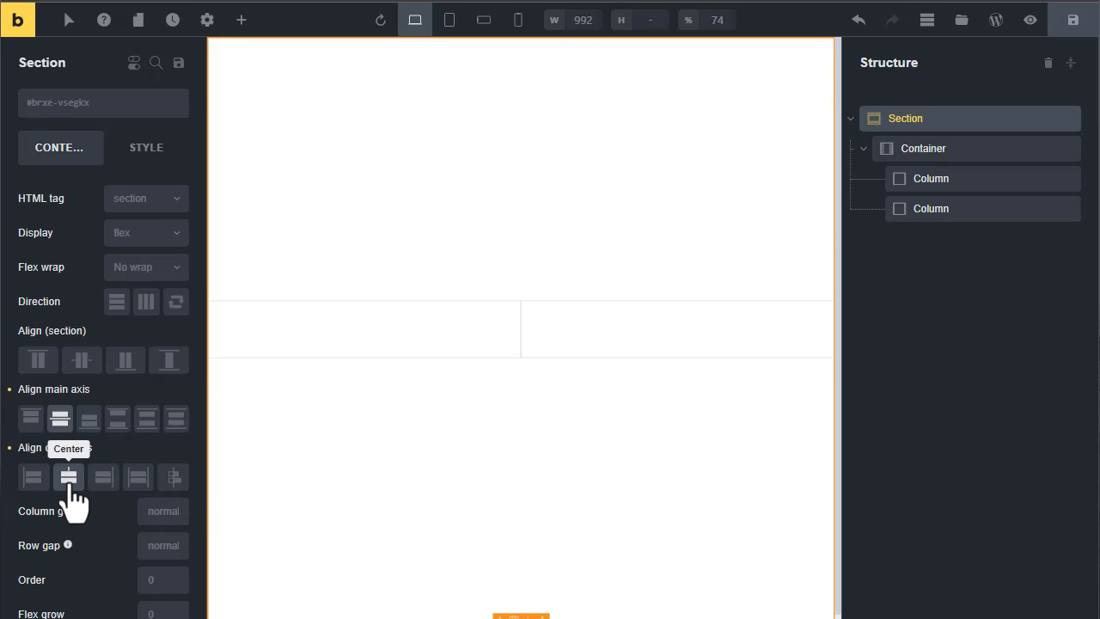
# Set the section's background color to black, #000000
pyautogui.click(146, 147)
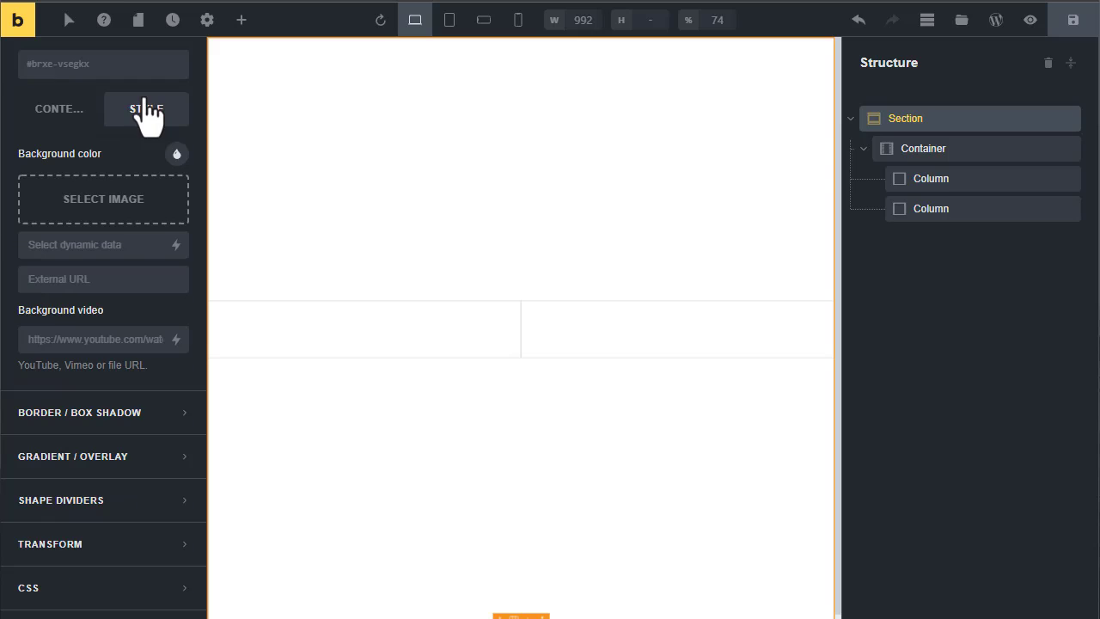
pyautogui.click(176, 154)
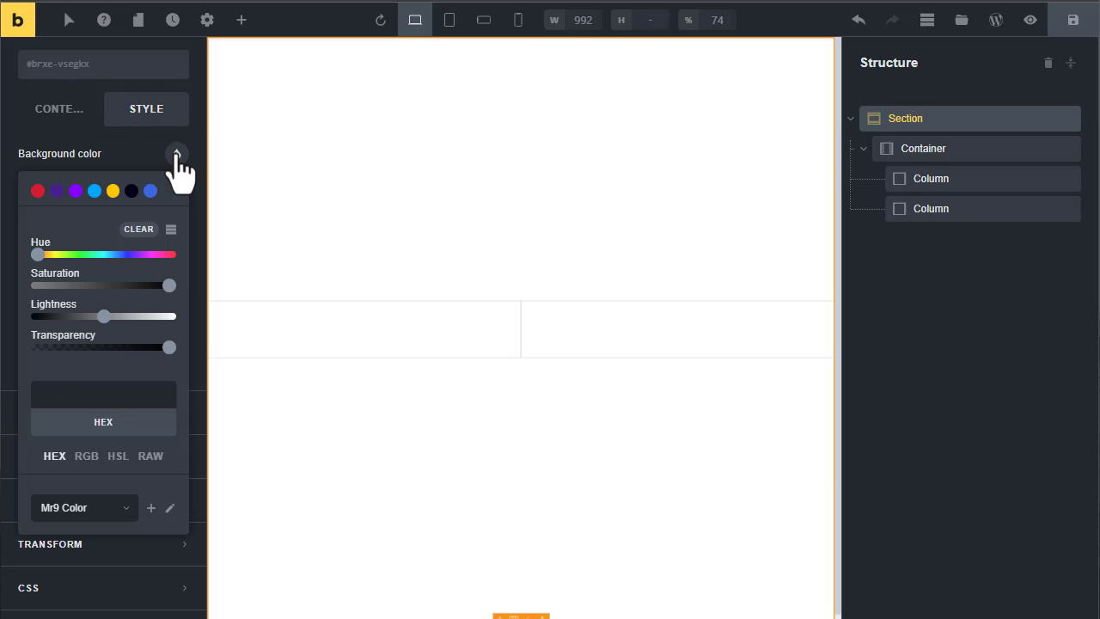
pyautogui.moveTo(102, 316); pyautogui.dragTo(9, 338)
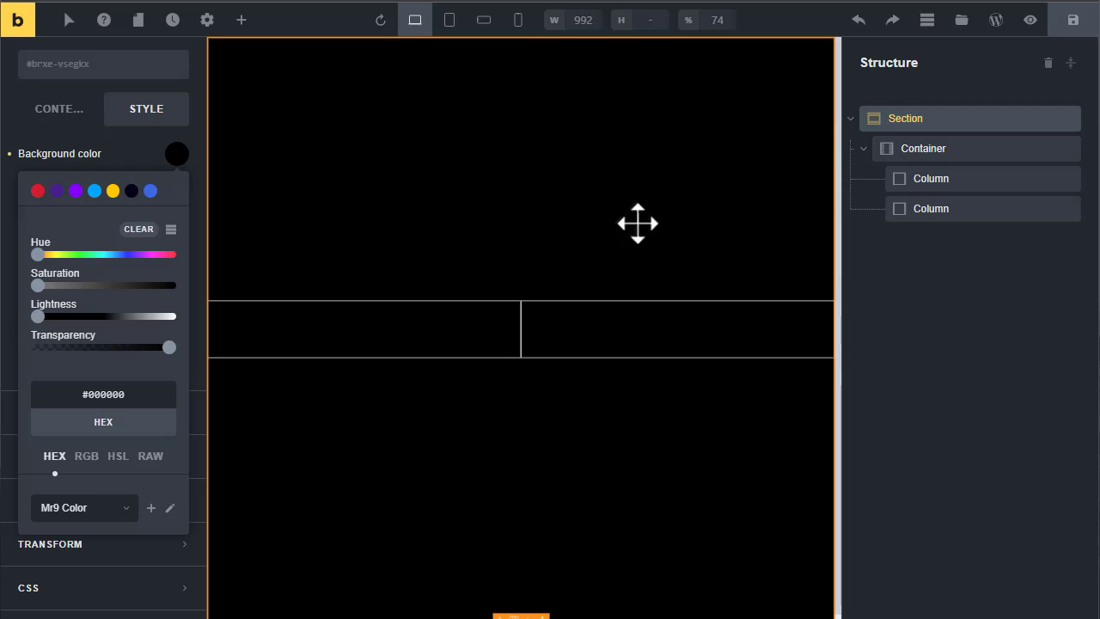
# Add an Image element inside the first column
pyautogui.click(927, 22)
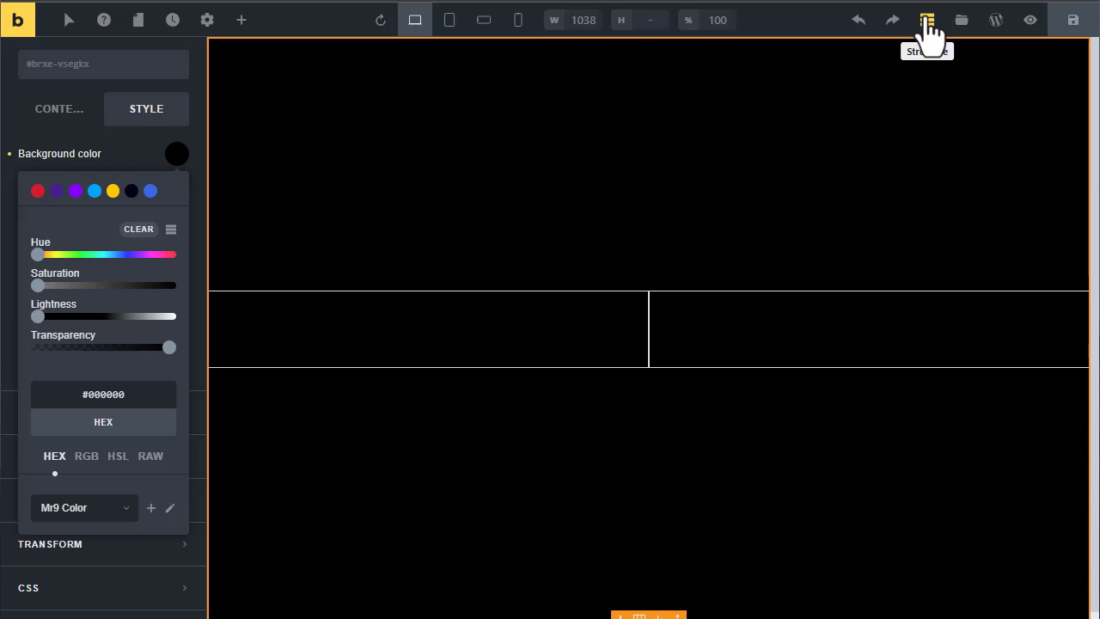
pyautogui.click(448, 335)
pyautogui.click(242, 24)
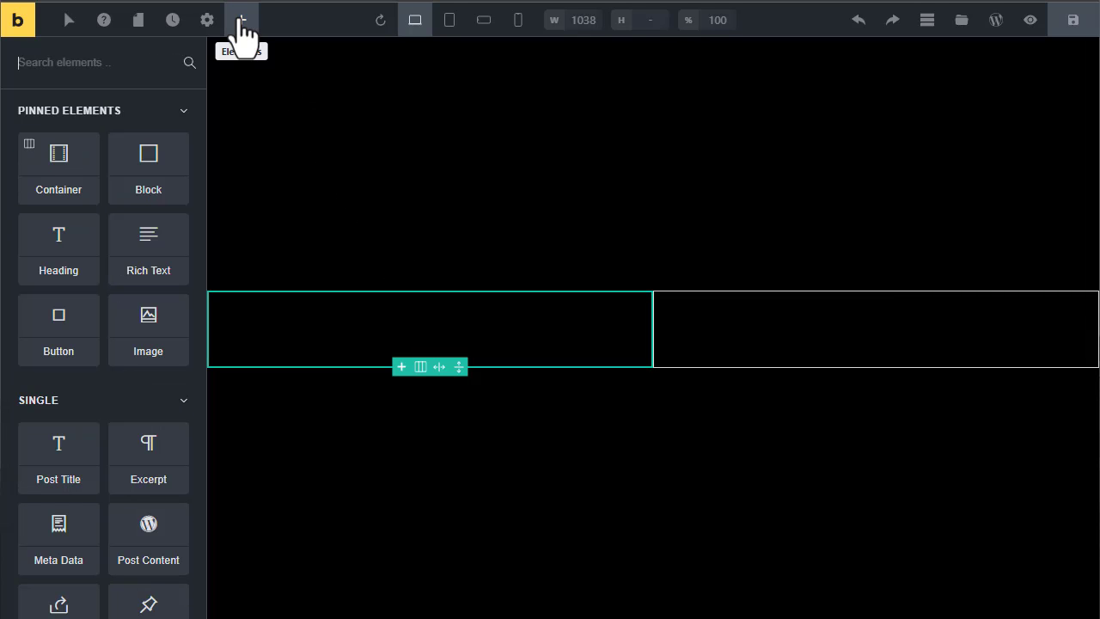
pyautogui.moveTo(163, 334); pyautogui.dragTo(397, 324)
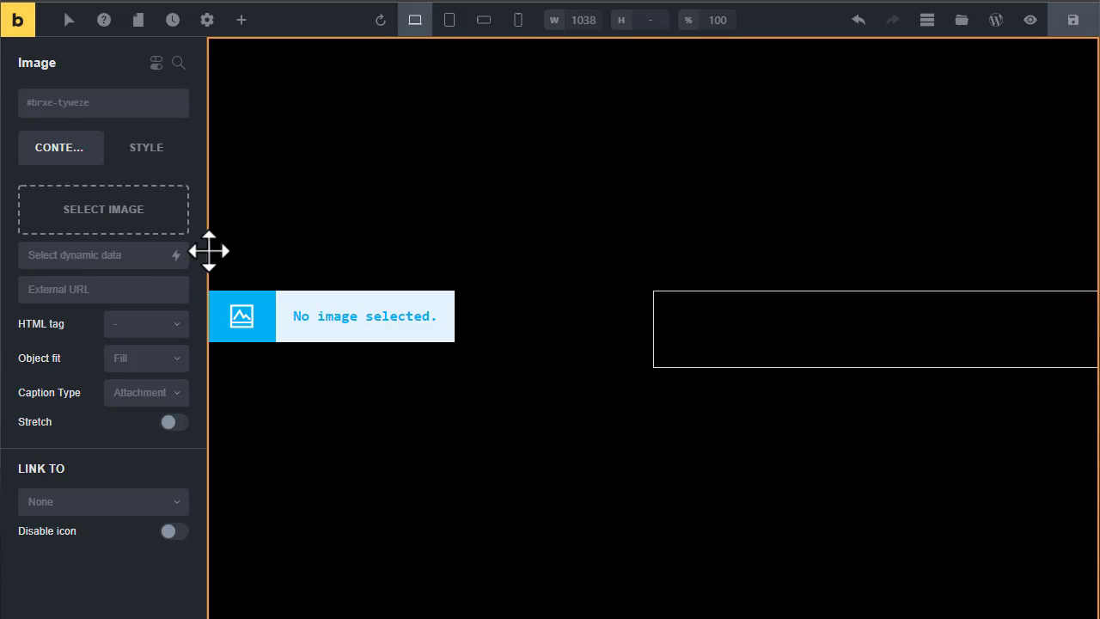
# Fill the image element with the Elon Musk portrait from the media library
pyautogui.click(109, 221)
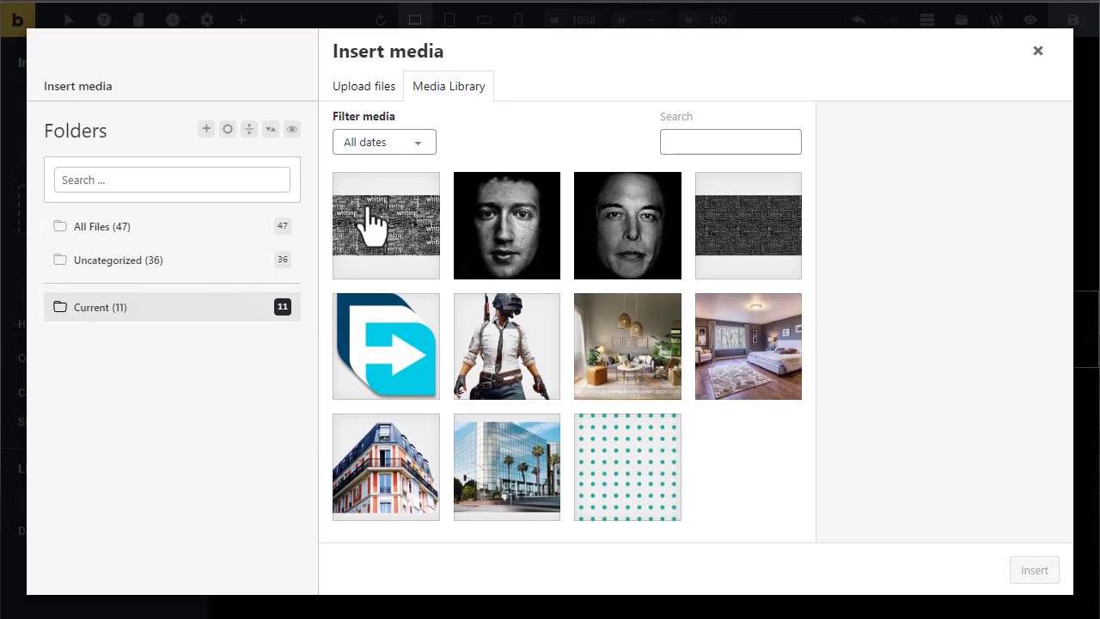
pyautogui.click(631, 243)
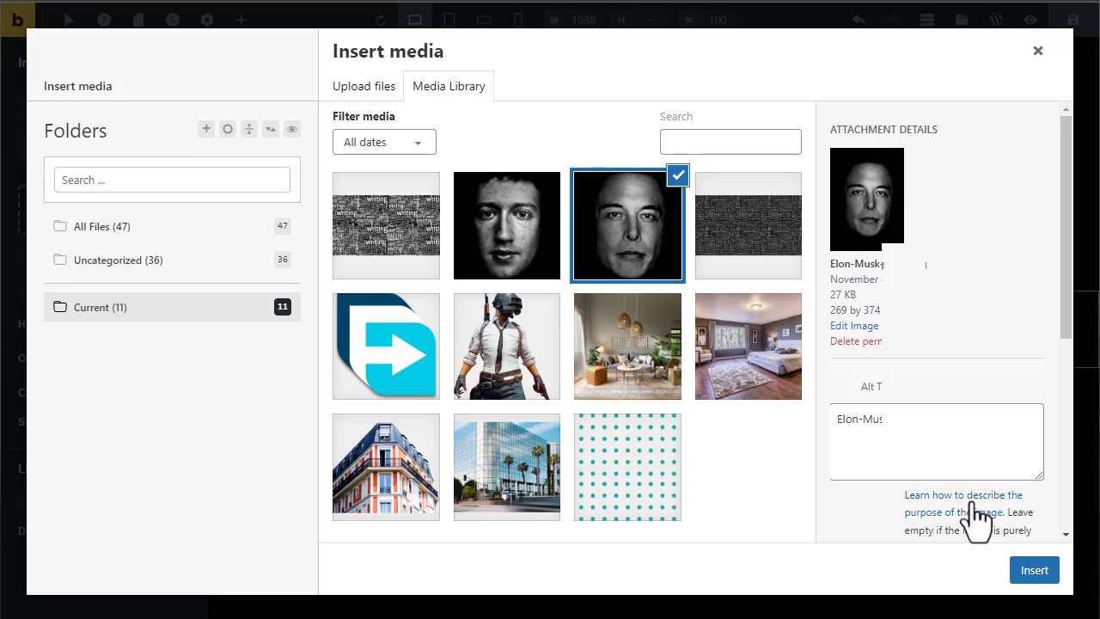
pyautogui.click(1031, 572)
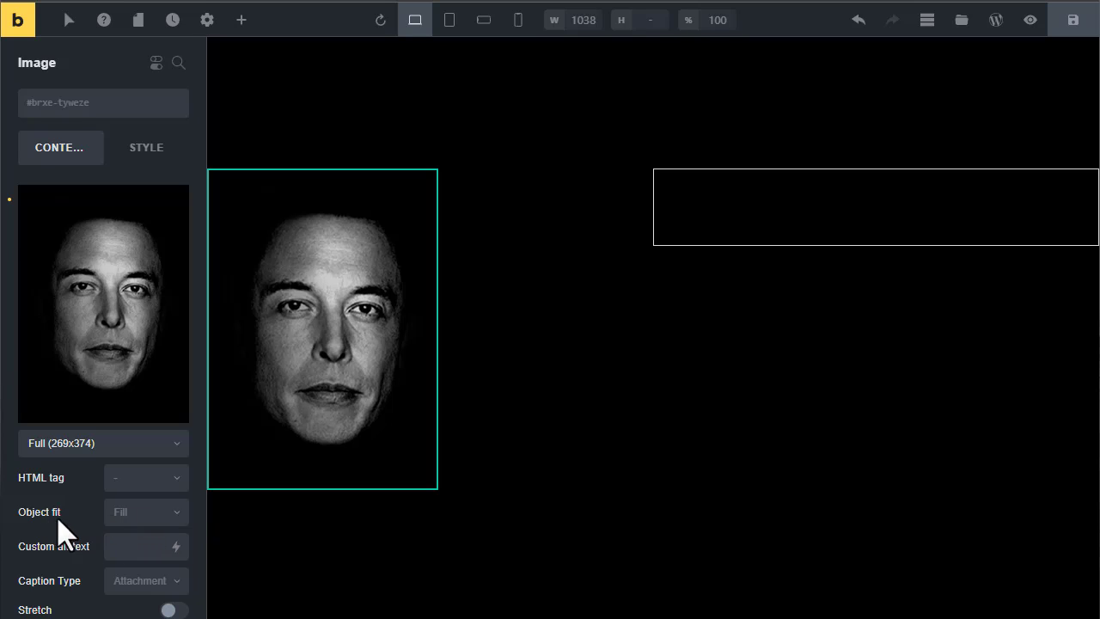
# Set the portrait's object fit to Cover, its width to 90% and its height to 500
pyautogui.click(177, 513)
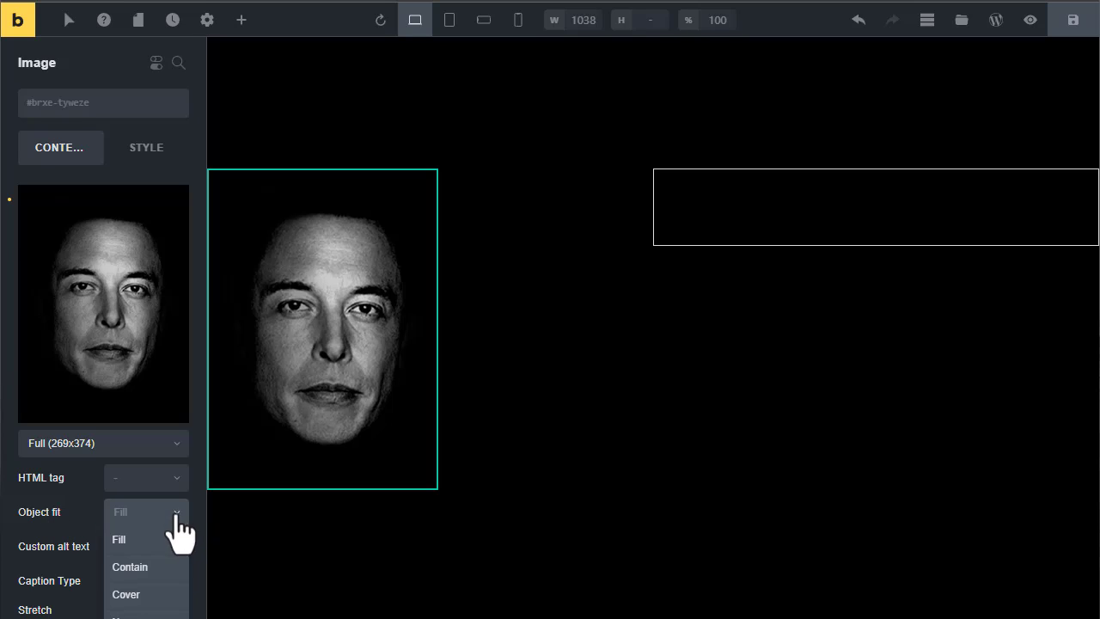
pyautogui.click(137, 595)
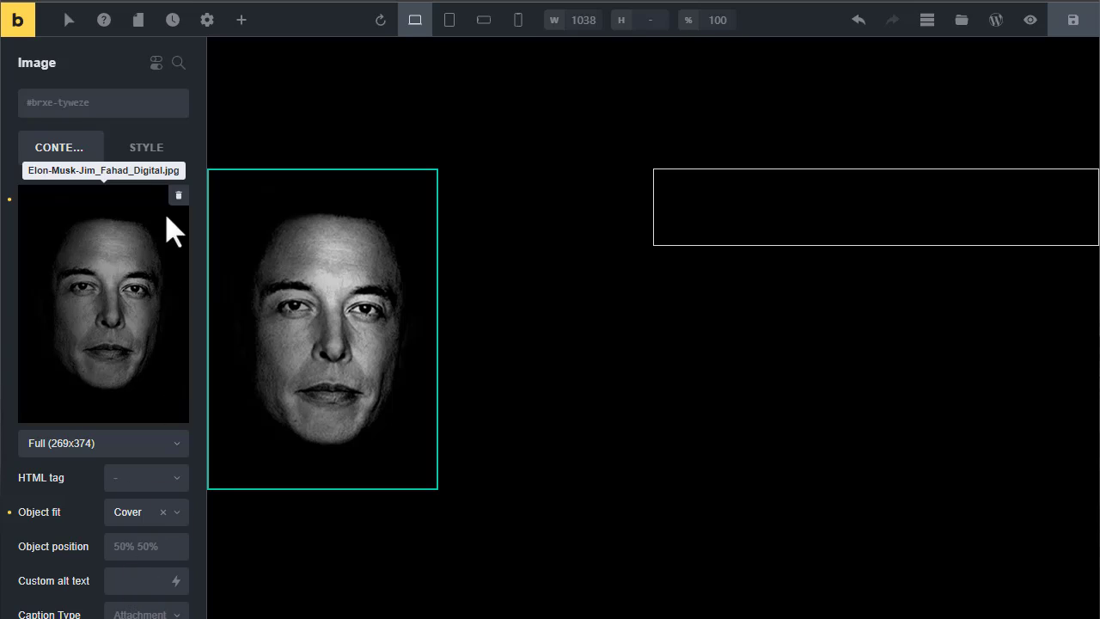
pyautogui.click(146, 147)
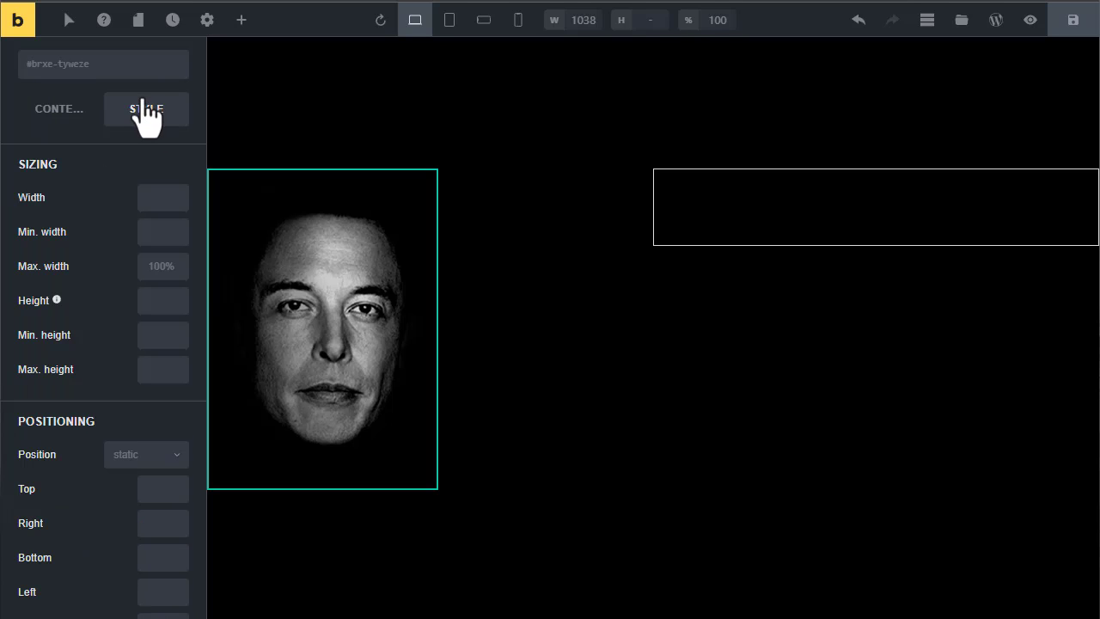
pyautogui.click(160, 198)
pyautogui.write('90%')
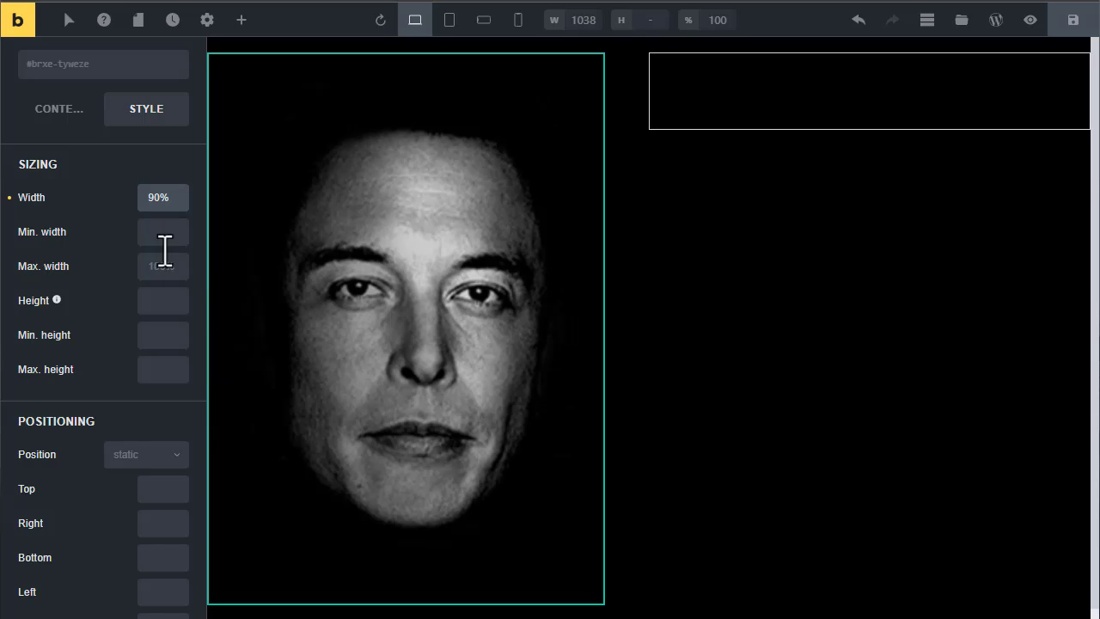
pyautogui.click(160, 303)
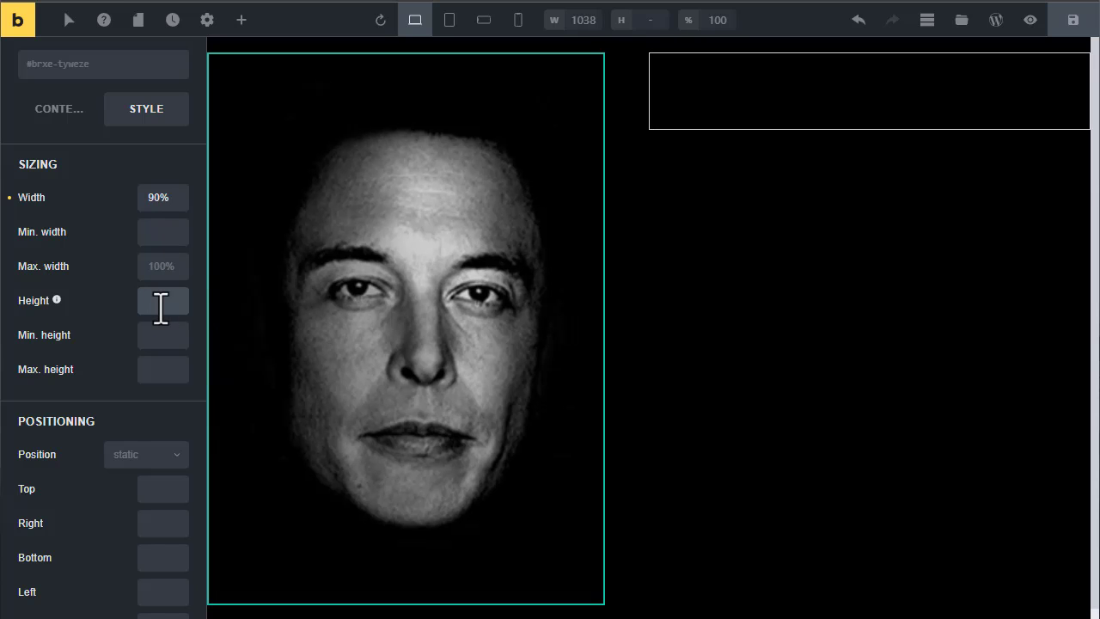
pyautogui.write('500')
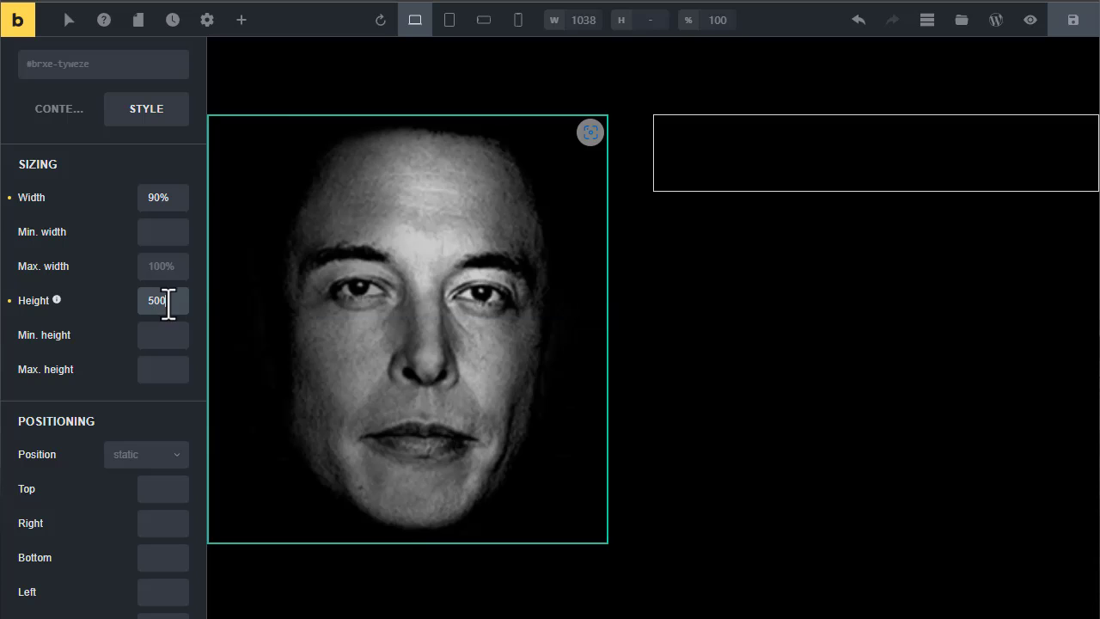
# Duplicate the portrait image and replace the copy's picture with text.jpg from the media library
pyautogui.click(927, 20)
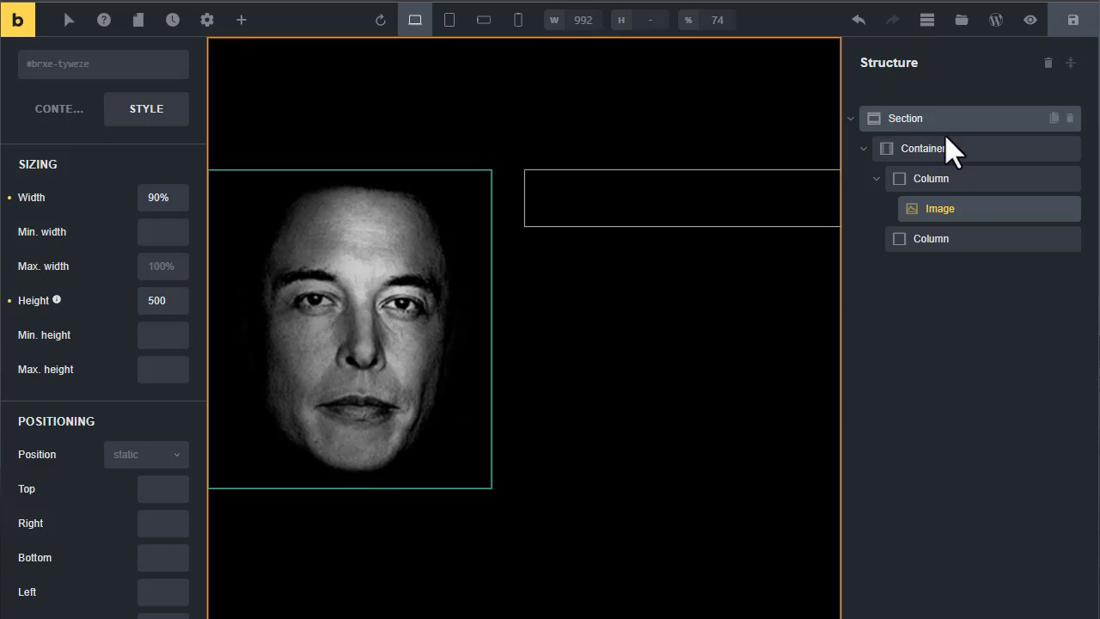
pyautogui.click(1054, 209)
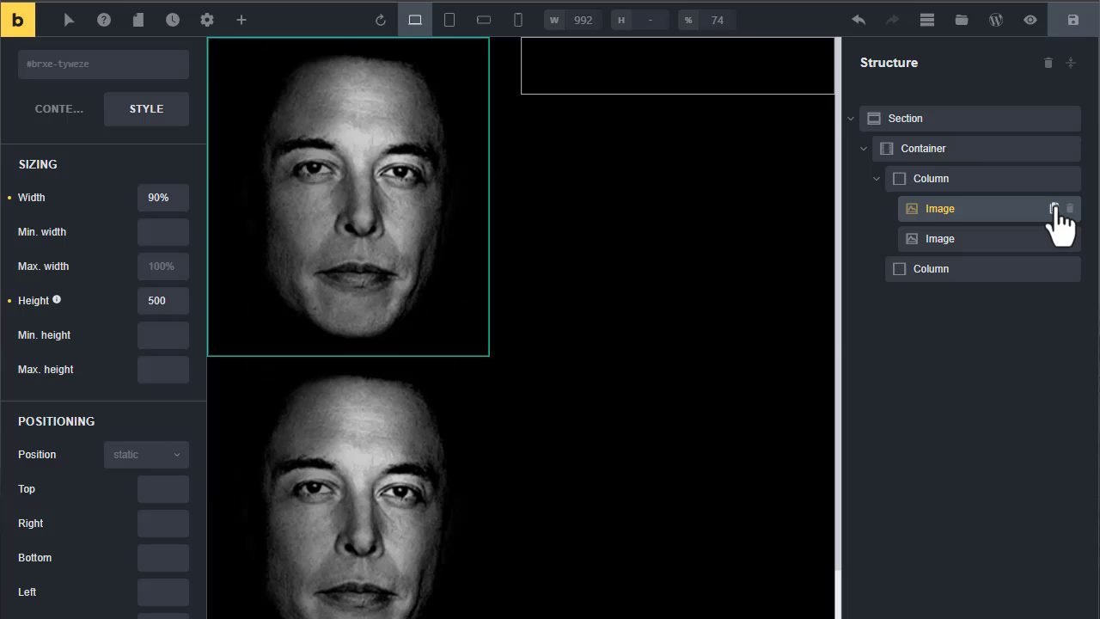
pyautogui.click(964, 234)
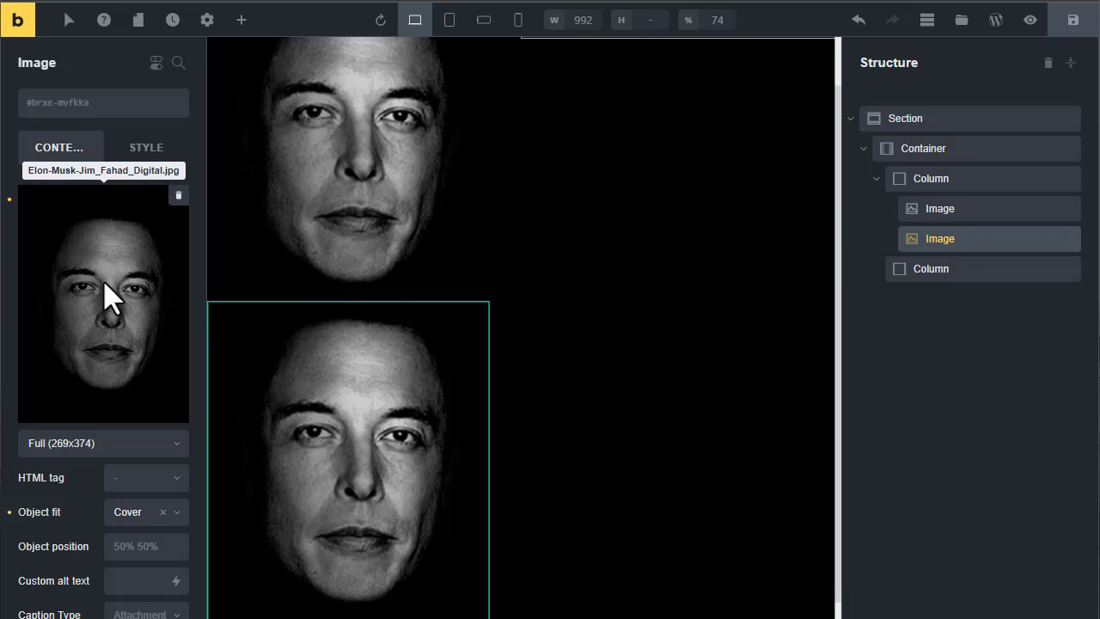
pyautogui.click(103, 273)
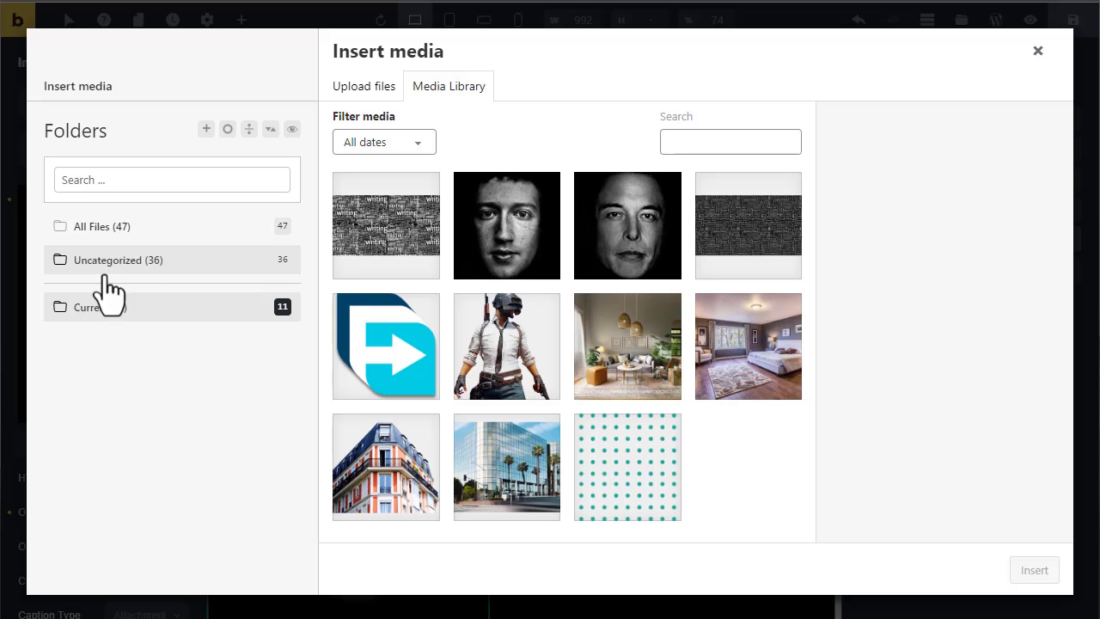
pyautogui.click(398, 220)
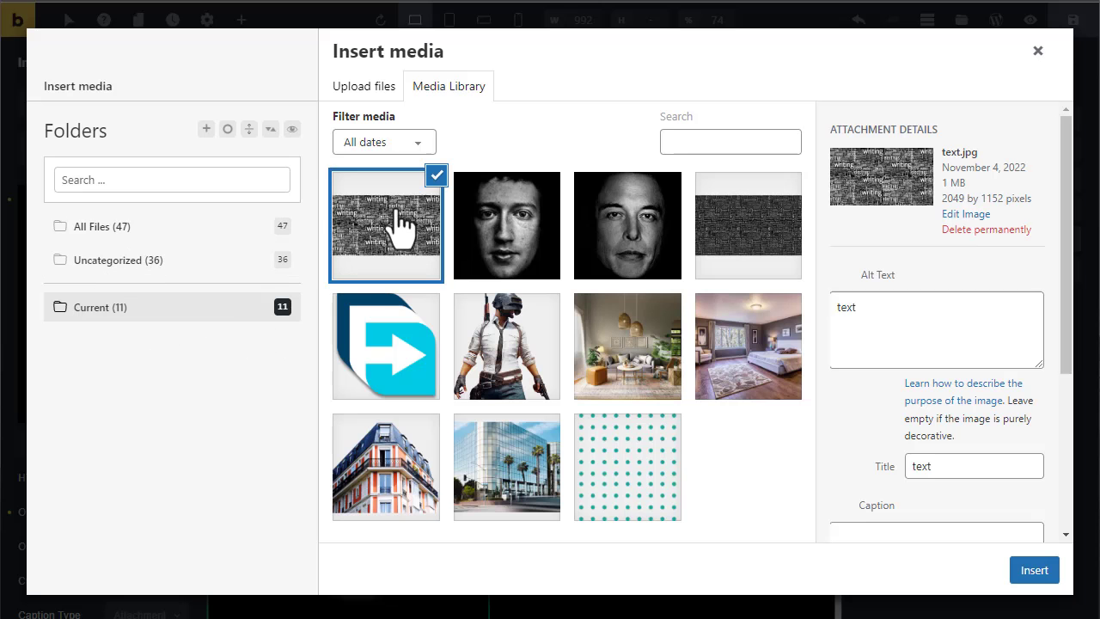
pyautogui.click(1029, 569)
# Centre the first column's content on the cross axis and set the column's position to relative
pyautogui.click(925, 180)
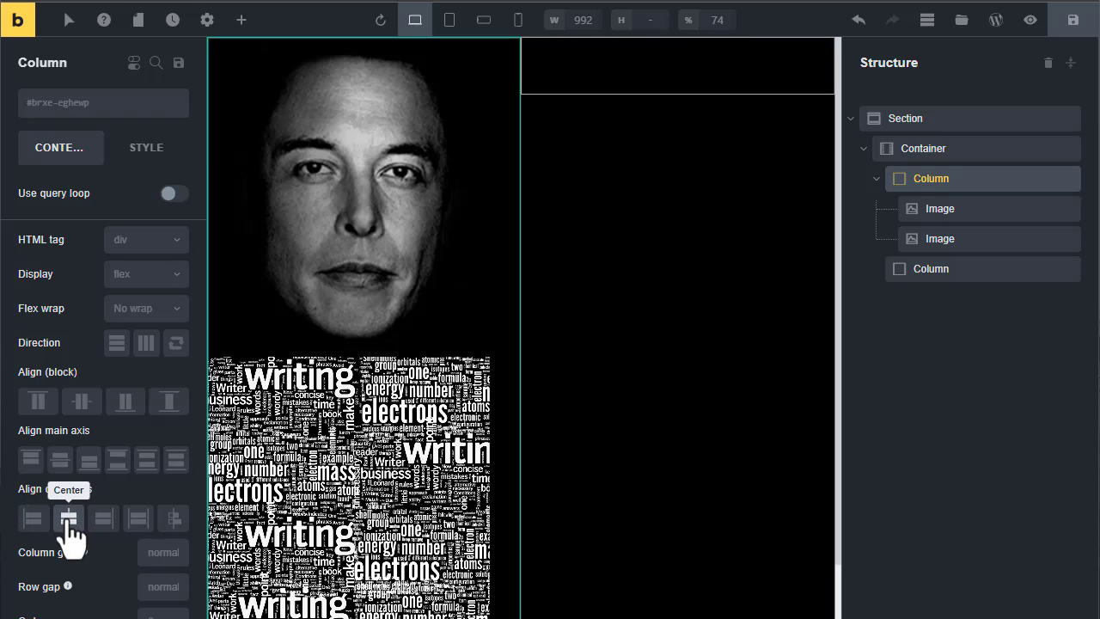
pyautogui.click(68, 518)
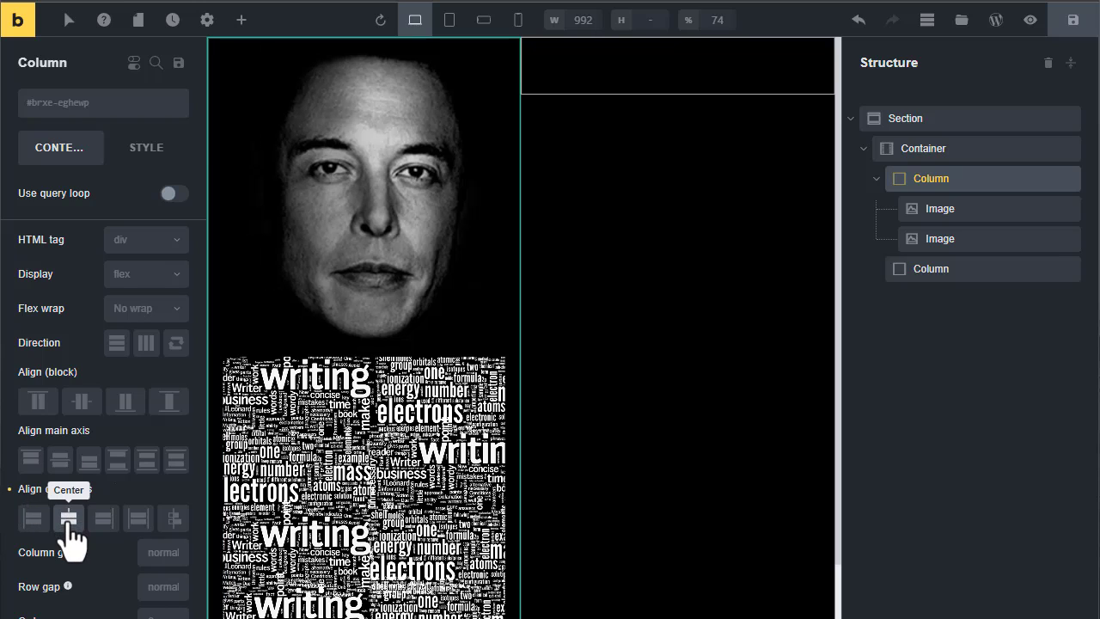
pyautogui.click(144, 155)
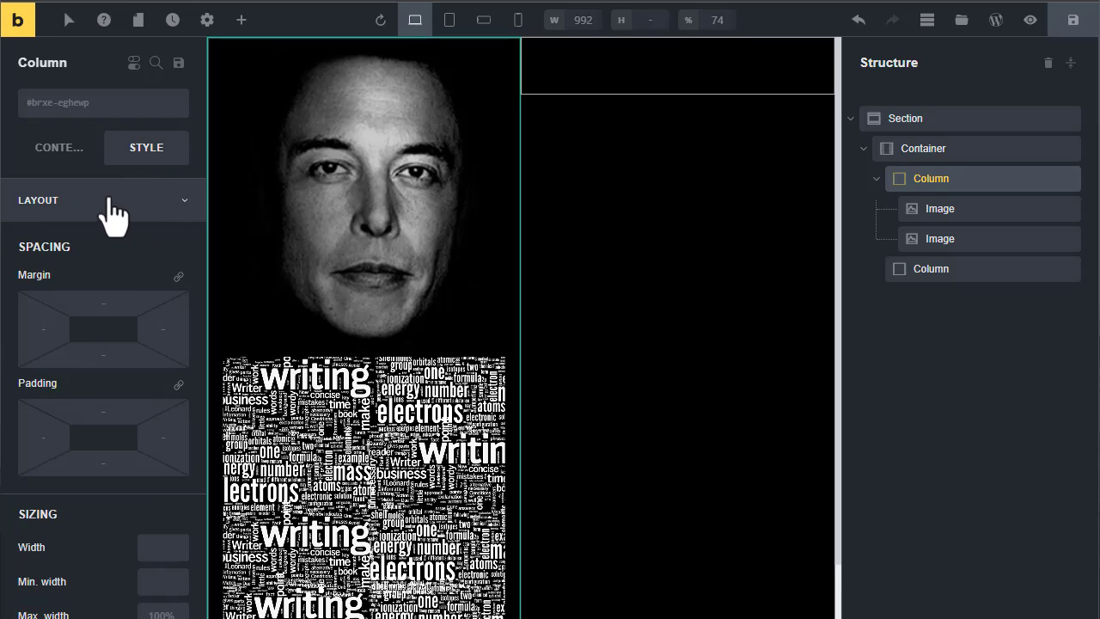
pyautogui.scroll(-10, 129, 283)
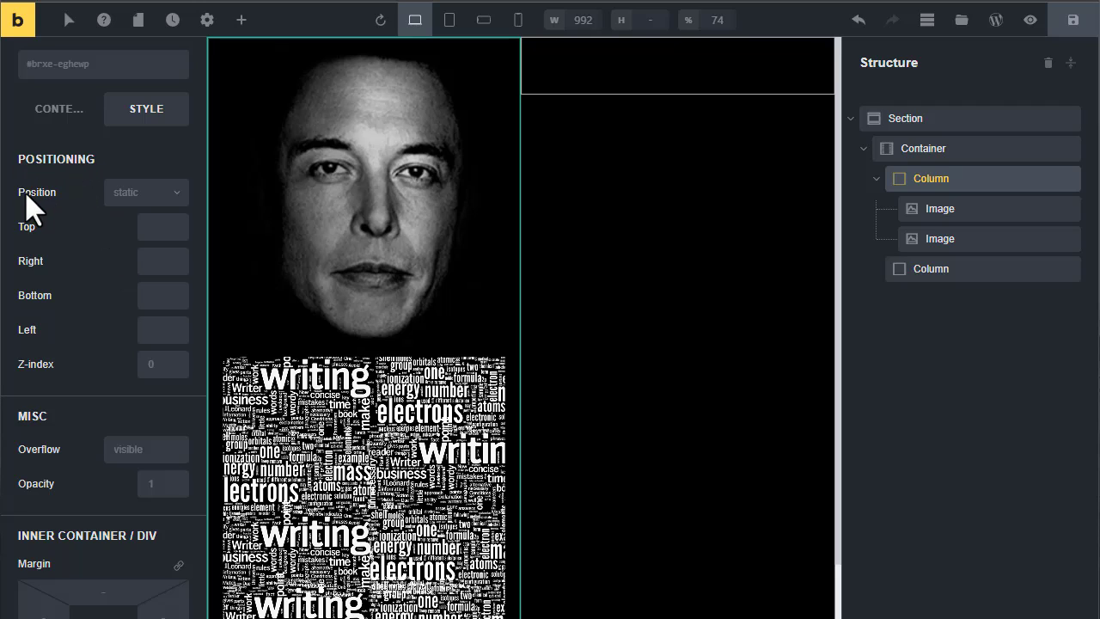
pyautogui.click(168, 193)
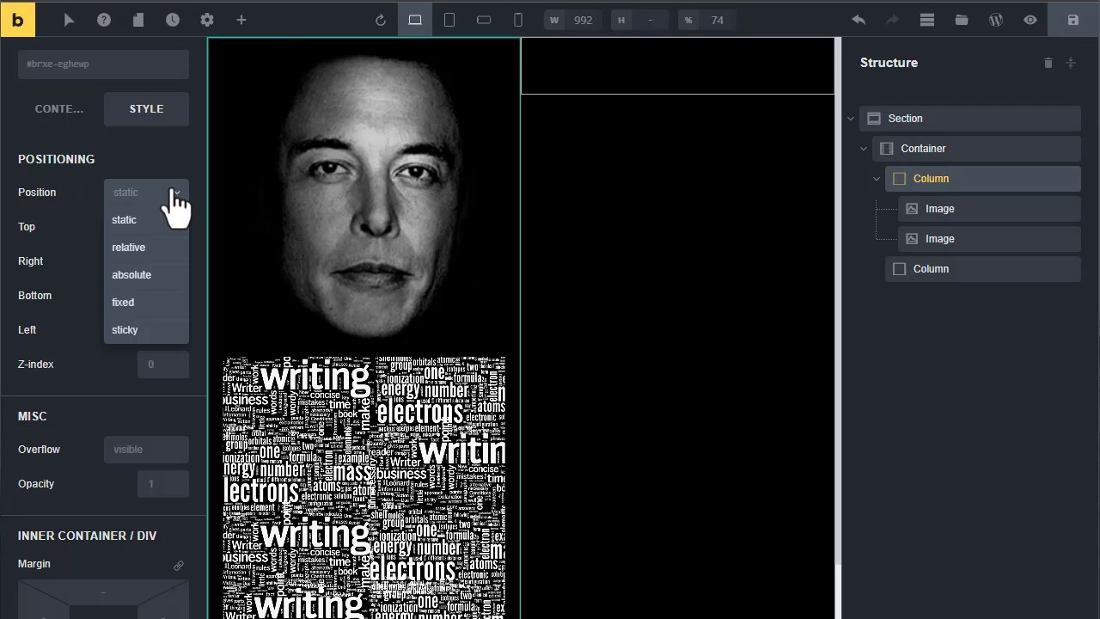
pyautogui.click(154, 249)
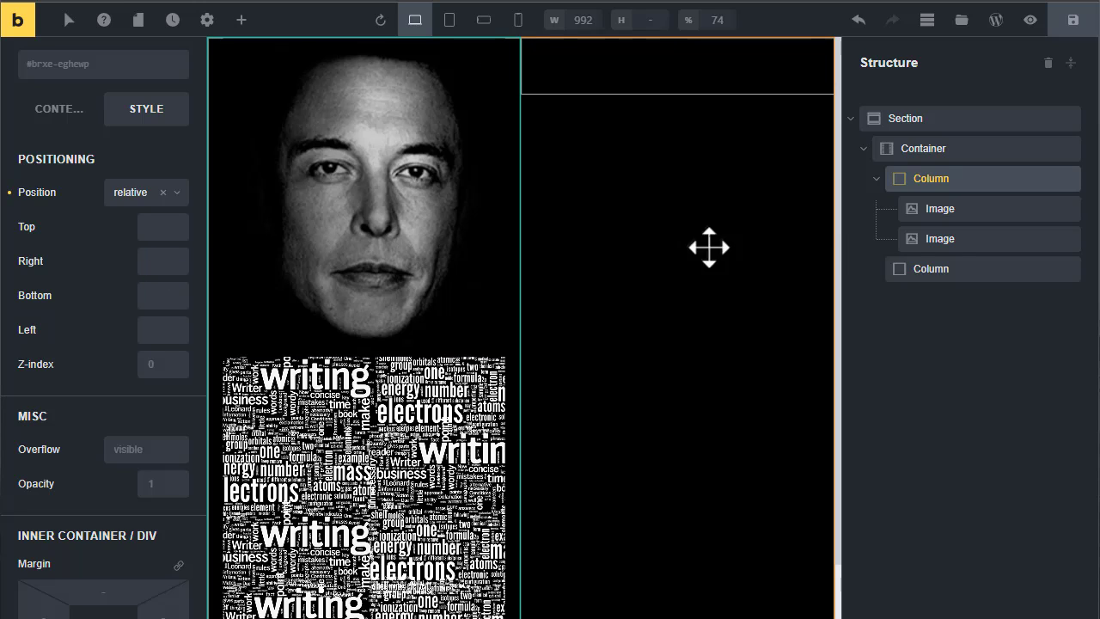
# Set the position of the word-pattern image to absolute so it overlays the portrait
pyautogui.click(945, 239)
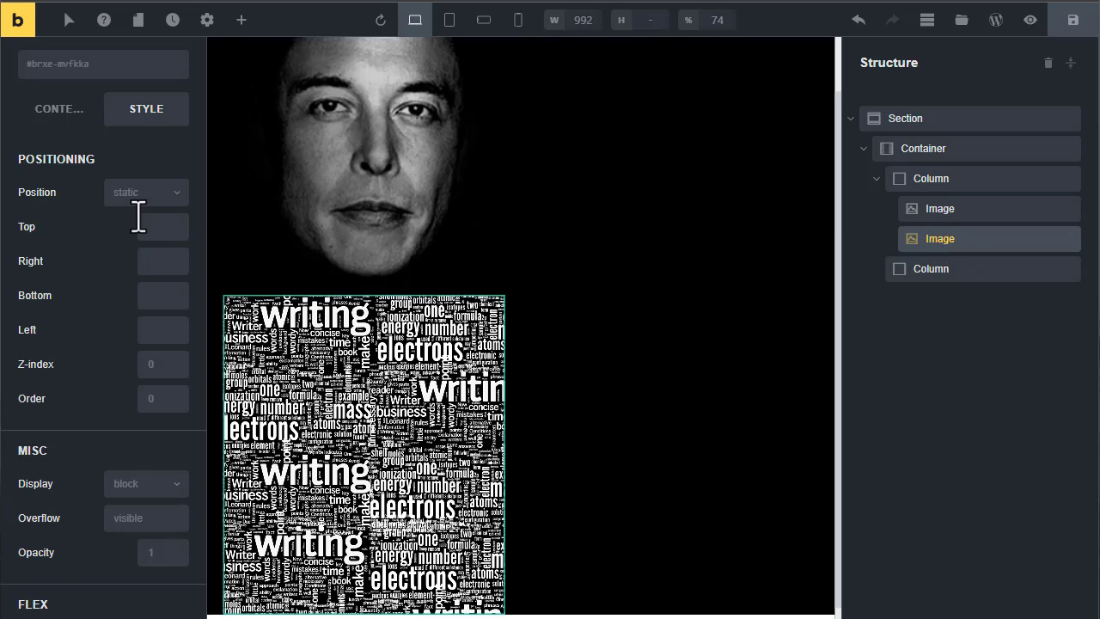
pyautogui.click(159, 193)
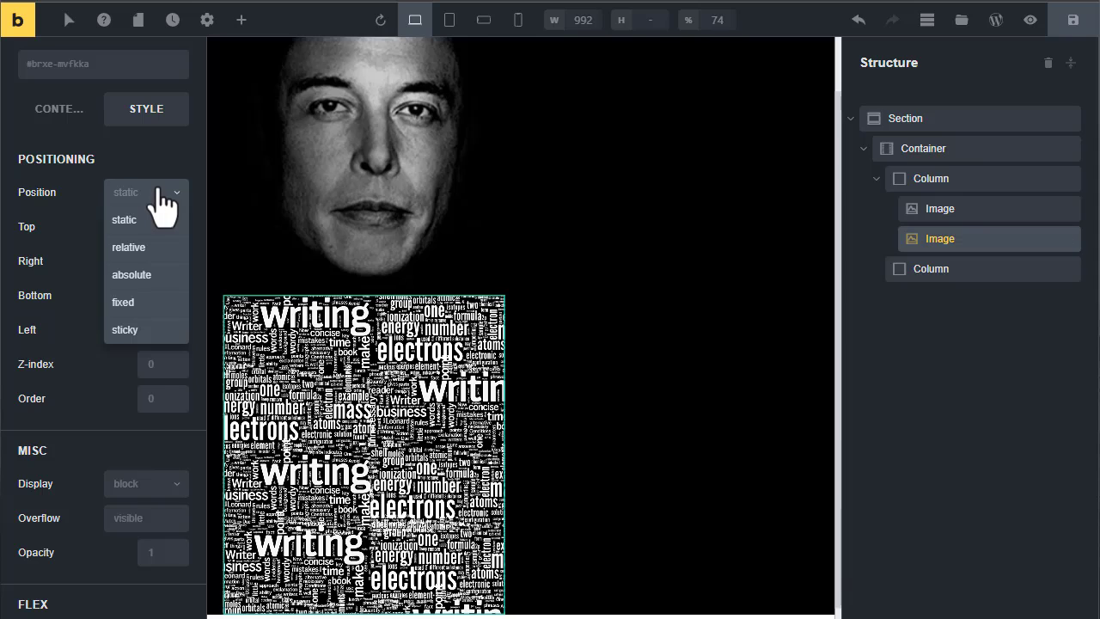
pyautogui.click(138, 275)
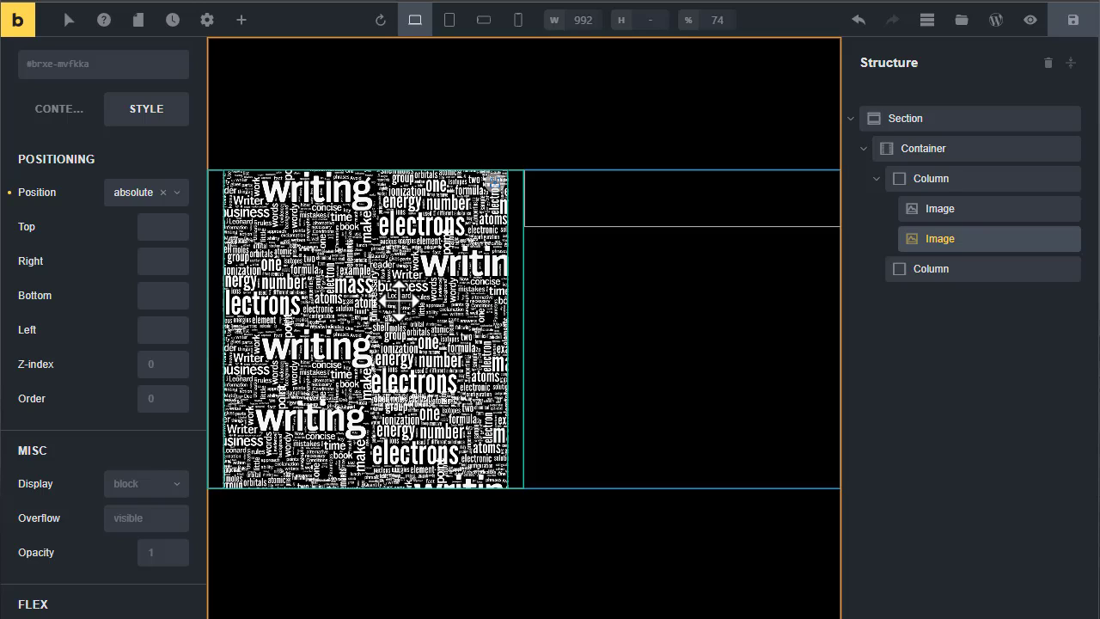
# Add the custom CSS root{ mix-blend-mode: multiply; } to the word-pattern image so it blends with the portrait
pyautogui.scroll(-7, 135, 311)
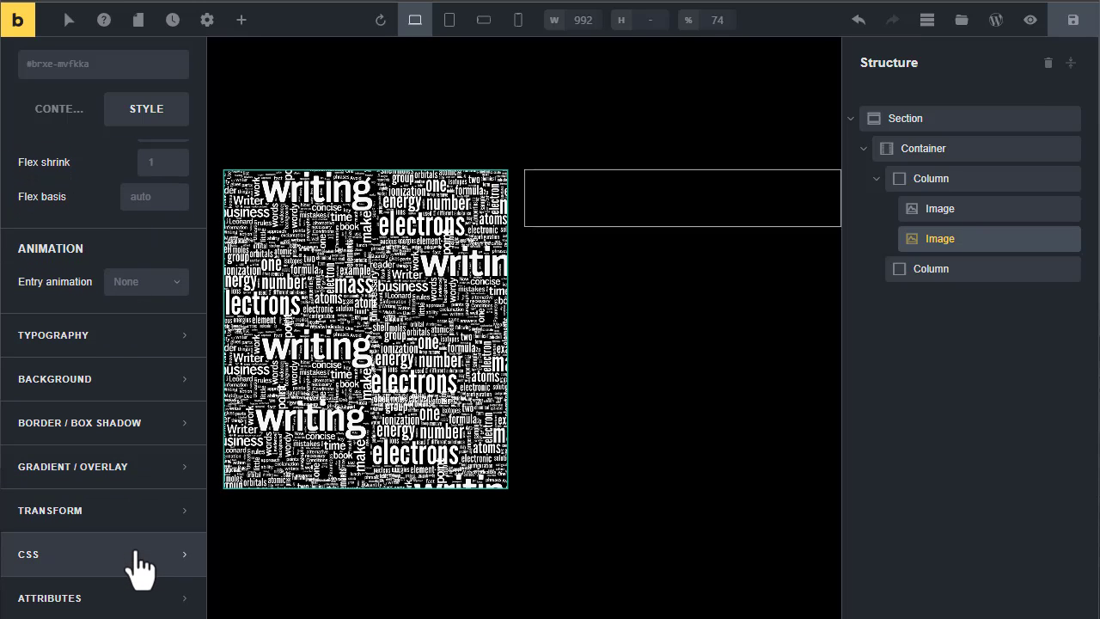
pyautogui.click(138, 554)
pyautogui.scroll(-2, 73, 481)
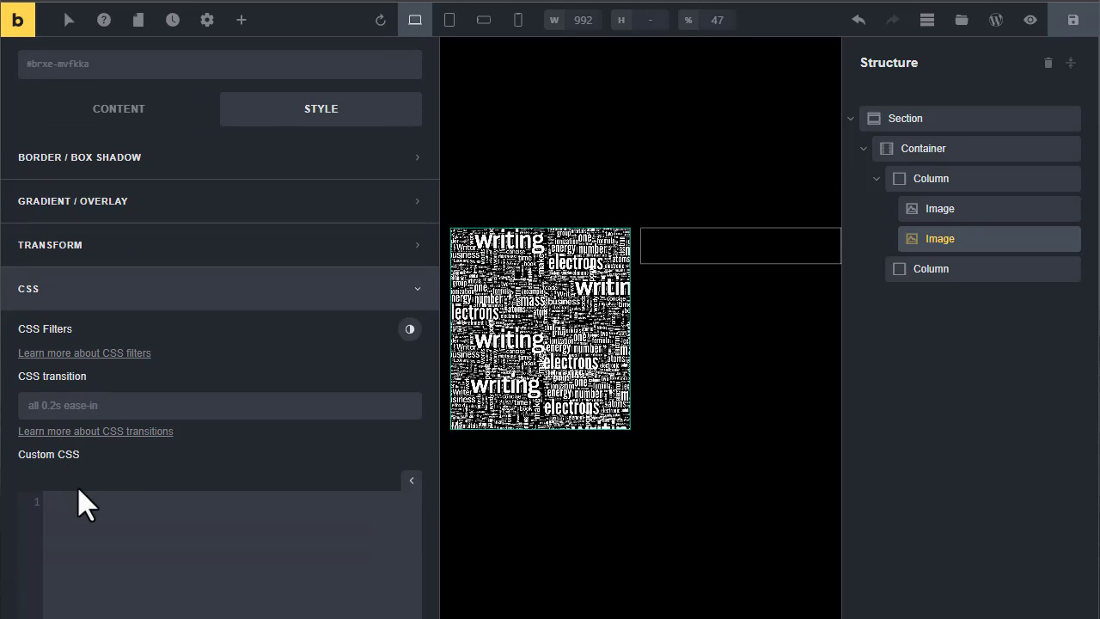
pyautogui.scroll(-1, 81, 503)
pyautogui.click(81, 446)
pyautogui.write('root{ mix-blend-mode: multiply; }')
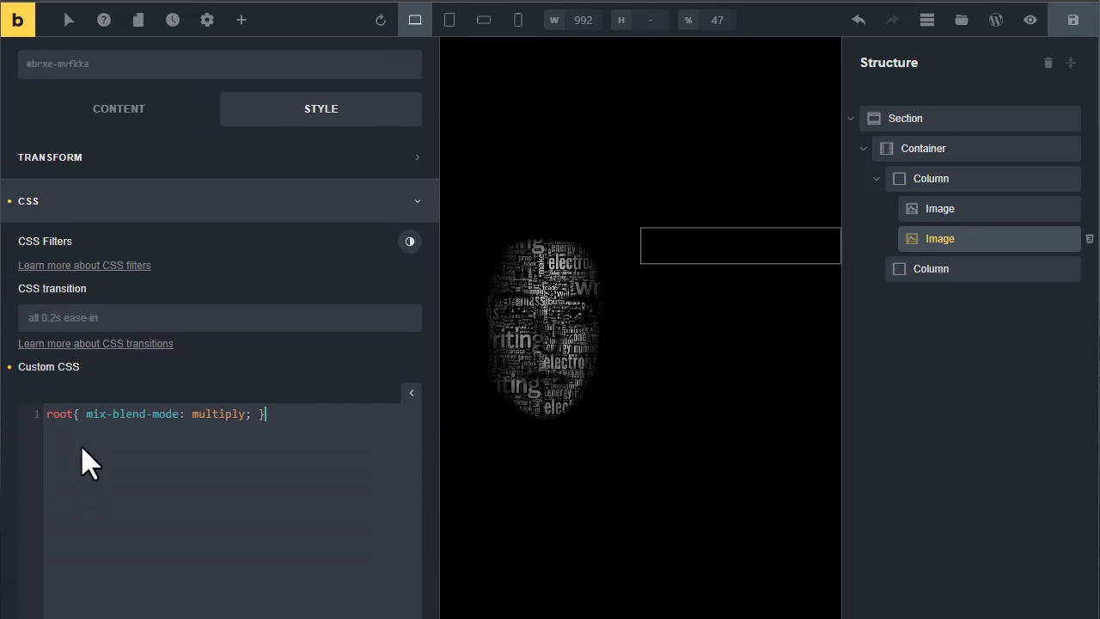
pyautogui.click(406, 392)
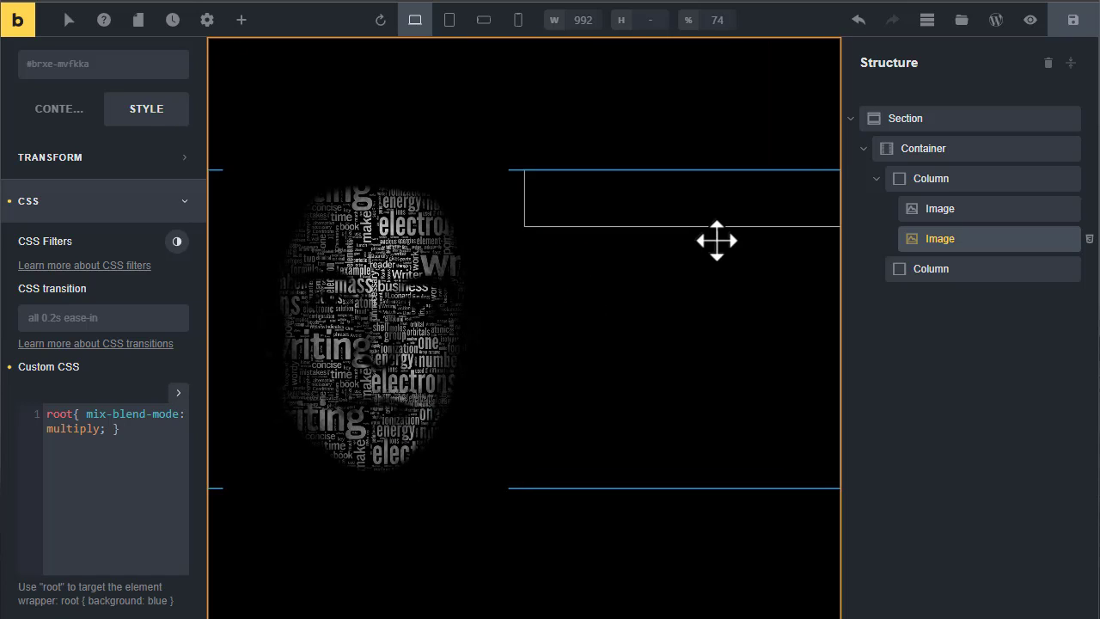
# Apply CSS filters to the portrait image, with brightness at about 120 and contrast at about 124
pyautogui.click(937, 214)
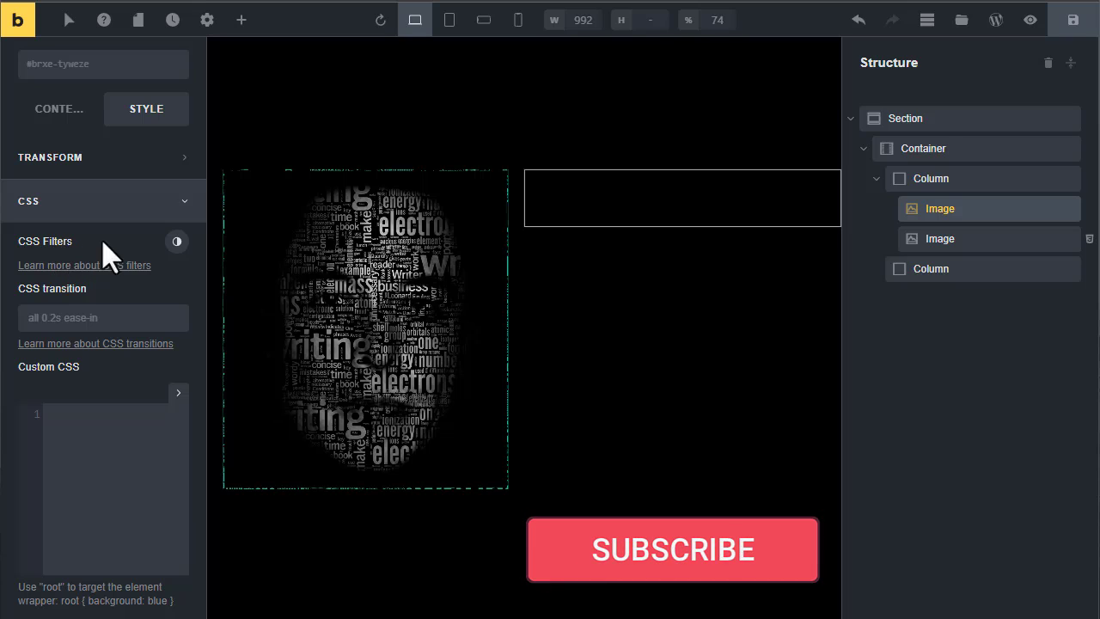
pyautogui.click(177, 244)
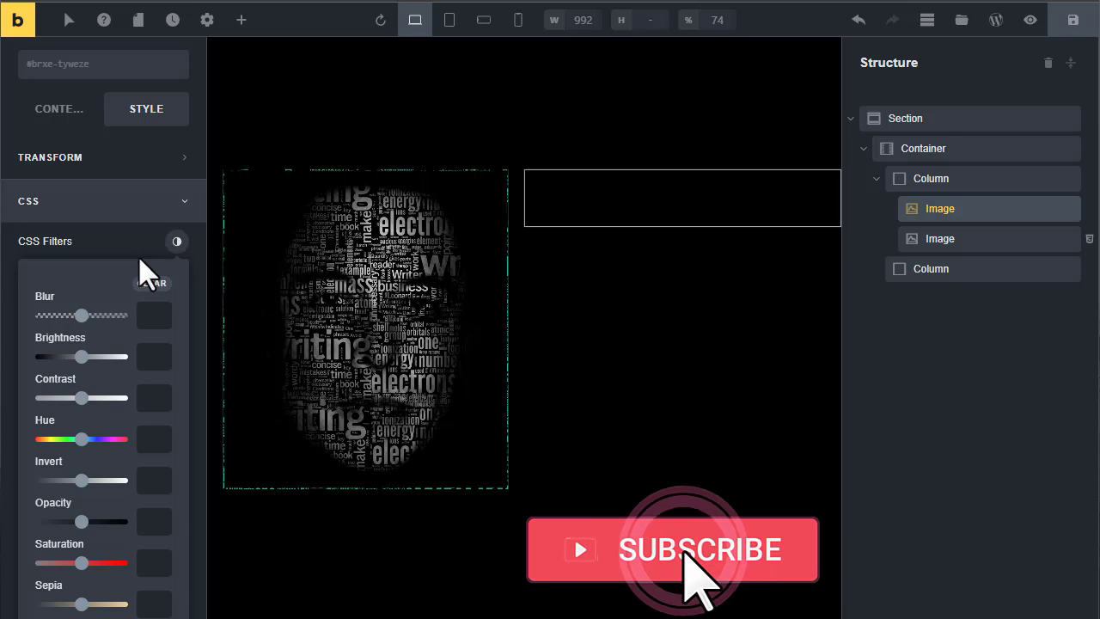
pyautogui.moveTo(81, 356)
pyautogui.mouseDown()
pyautogui.moveTo(133, 356)
pyautogui.moveTo(25, 356)
pyautogui.moveTo(89, 357)
pyautogui.mouseUp()
pyautogui.click(81, 398)
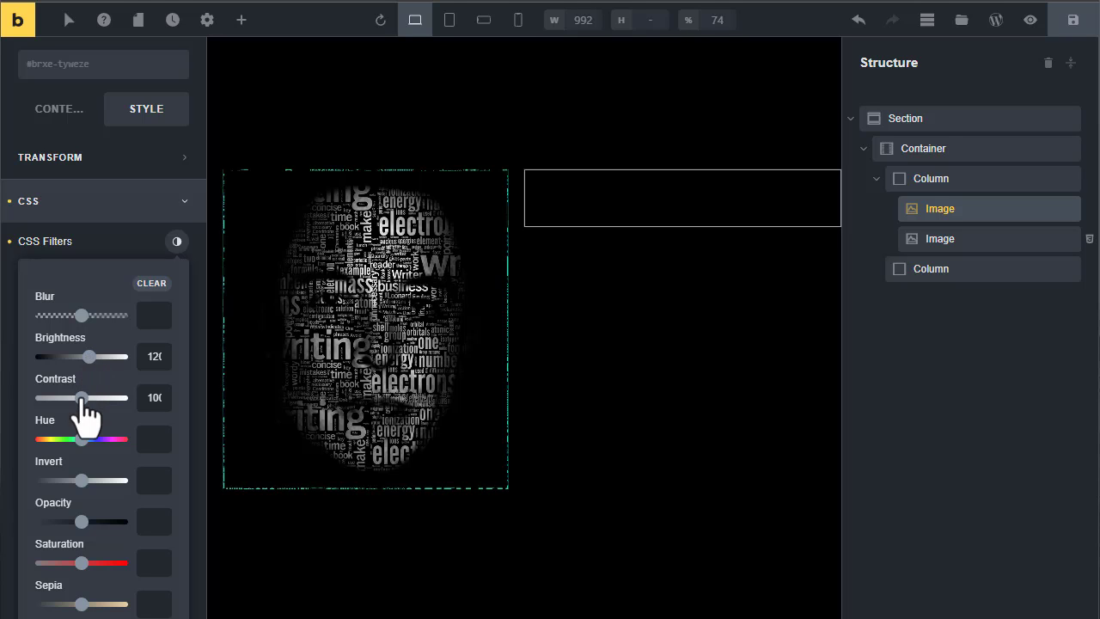
pyautogui.moveTo(81, 398)
pyautogui.mouseDown()
pyautogui.moveTo(66, 397)
pyautogui.moveTo(89, 397)
pyautogui.mouseUp()
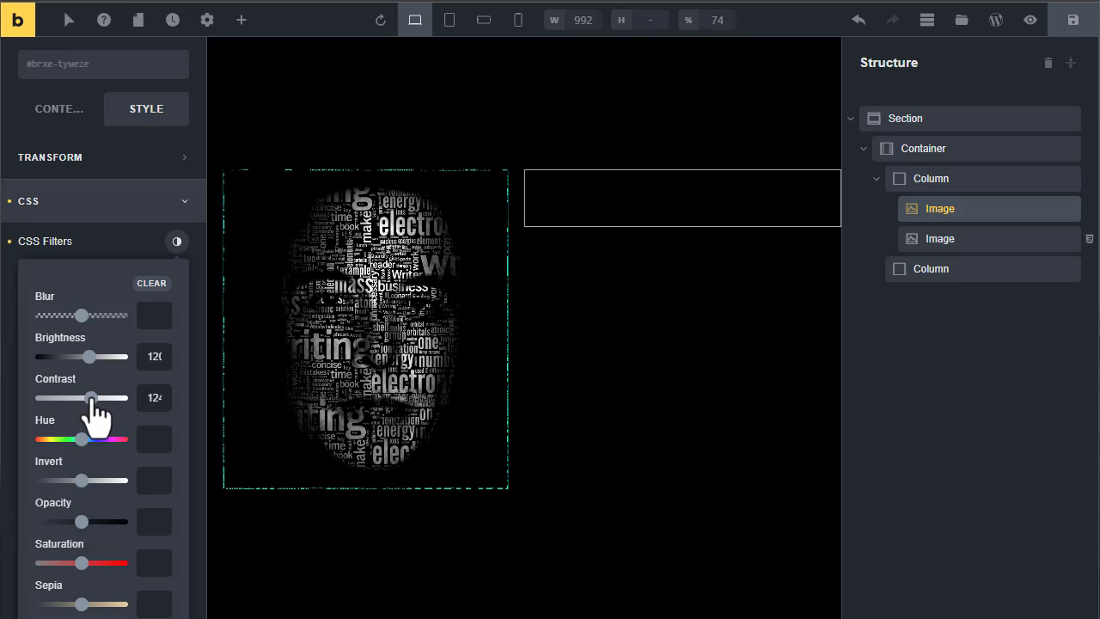
# Fill the second column with the heading "Elon Musk Bio", a basic text biography and a "Read more" button, and preview the page
pyautogui.click(673, 206)
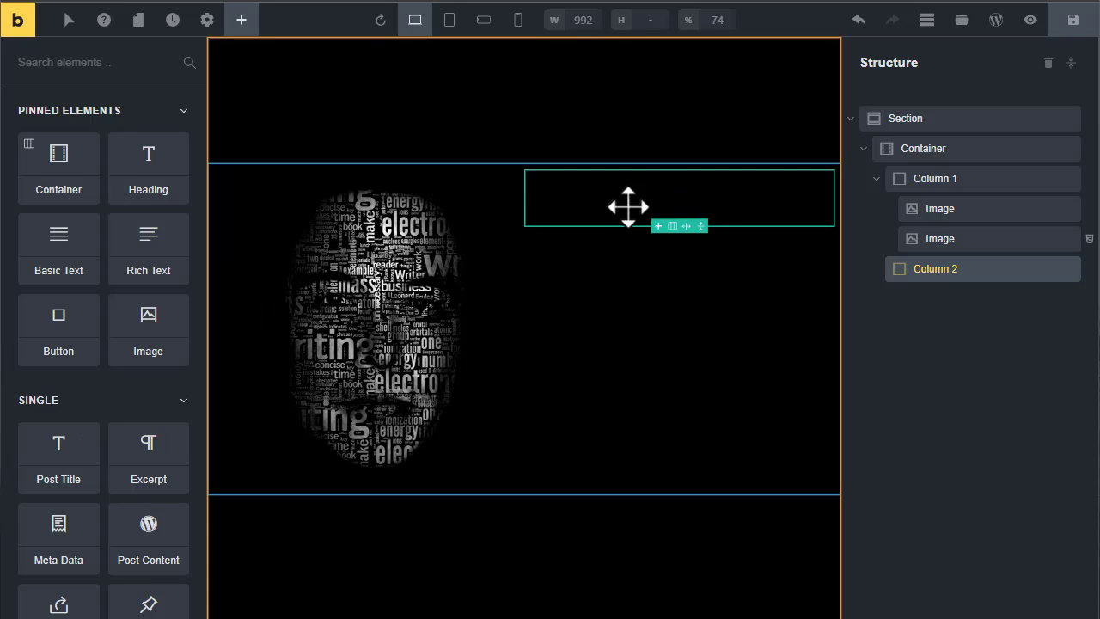
pyautogui.click(147, 184)
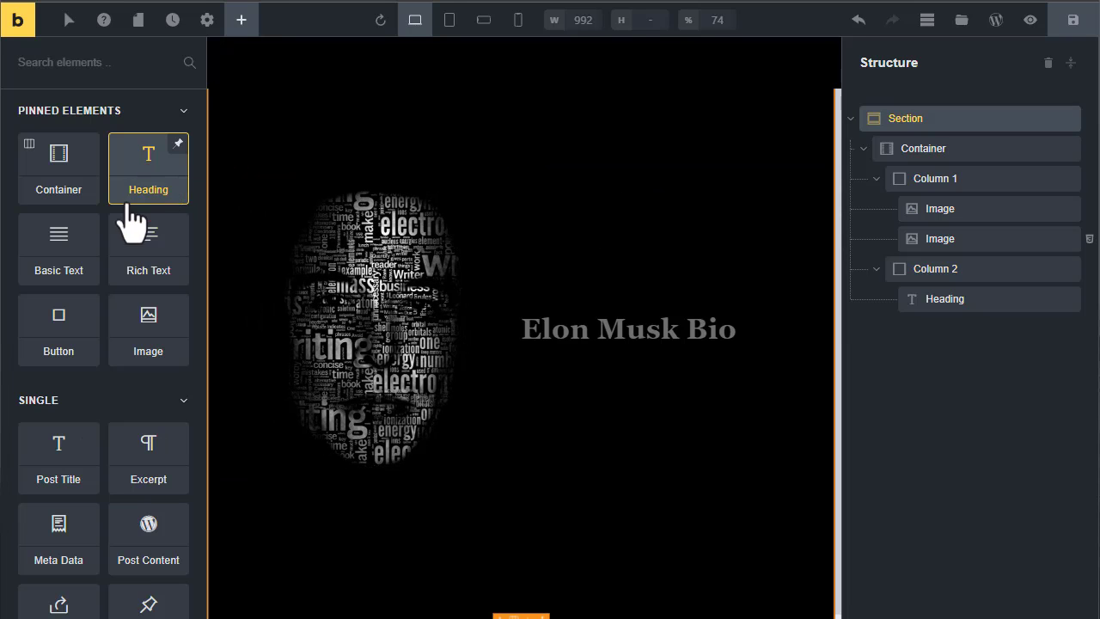
pyautogui.click(58, 251)
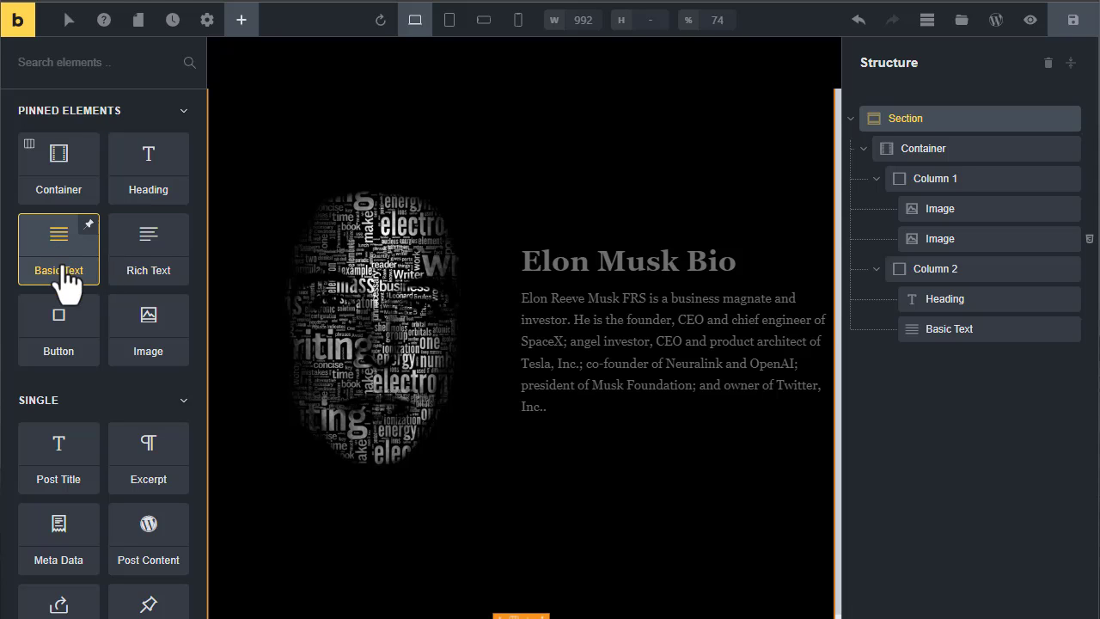
pyautogui.click(52, 334)
pyautogui.click(1031, 20)
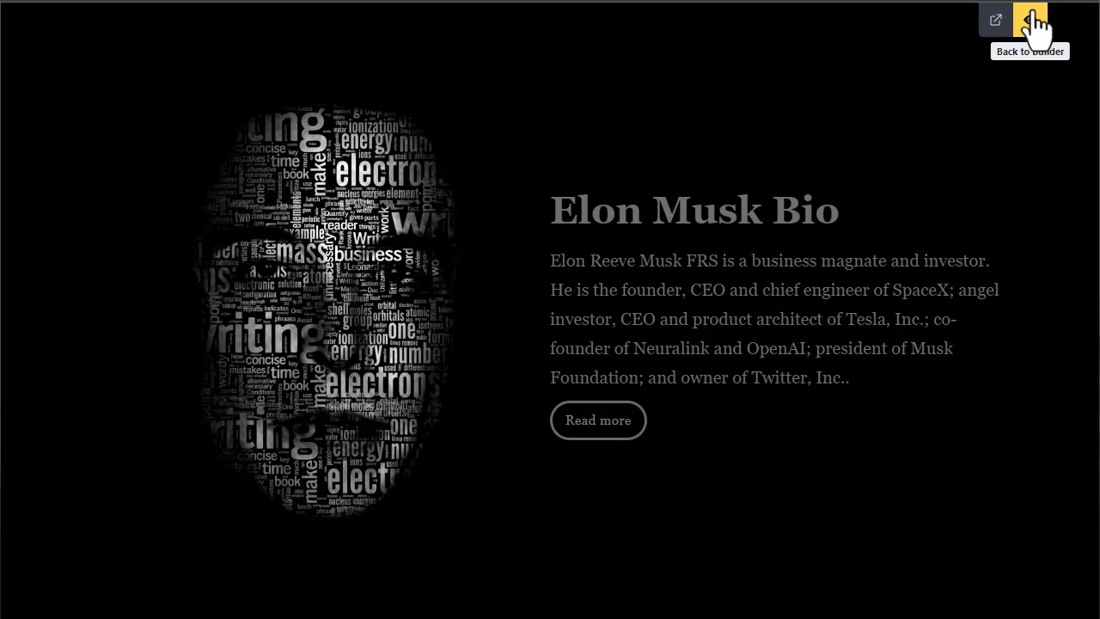